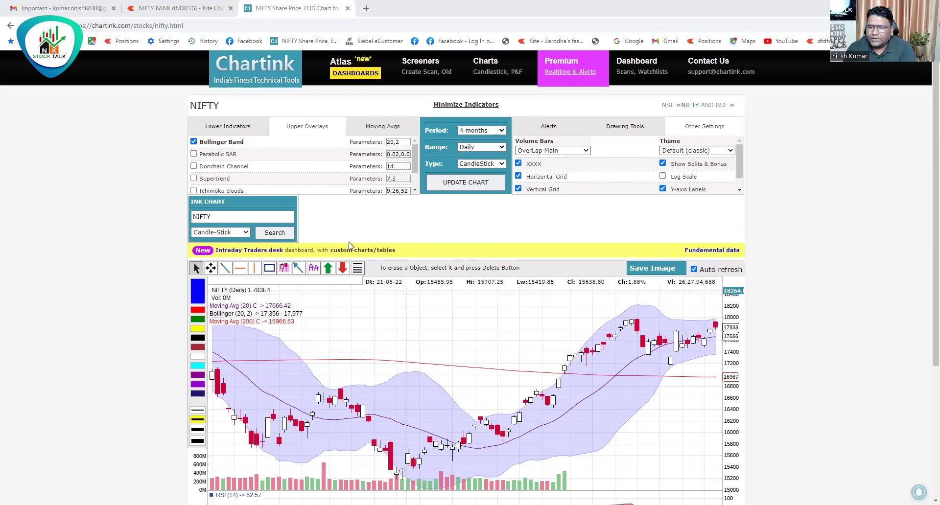
Step: Turn off Auto refresh on the NIFTY chart and scroll to check the RSI and MACD panels
{"action": "left_click", "coordinate": [694, 270]}
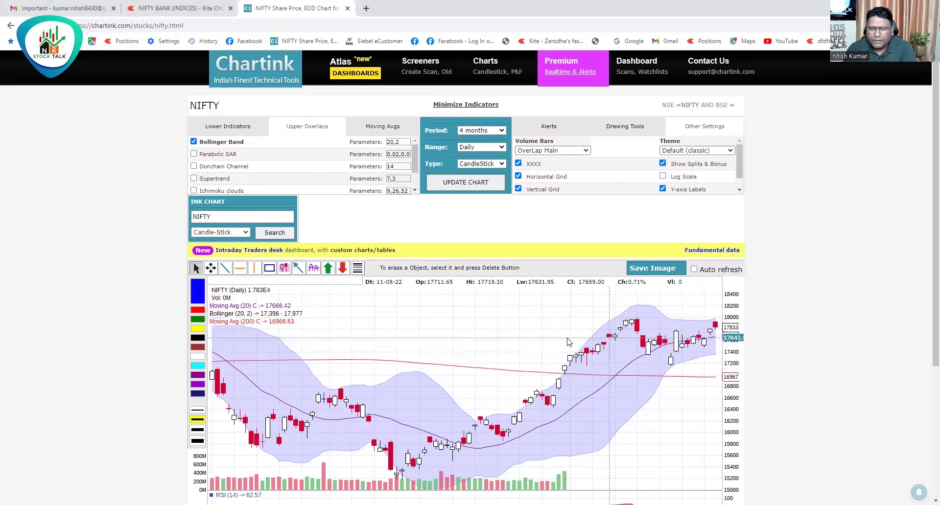
{"action": "scroll", "coordinate": [541, 362], "scroll_direction": "down", "scroll_amount": 2}
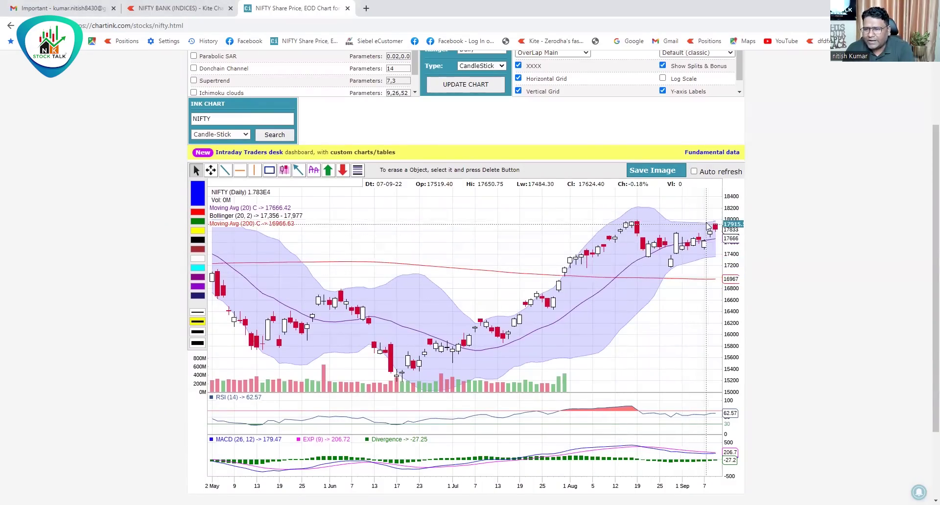
{"action": "scroll", "coordinate": [698, 226], "scroll_direction": "up", "scroll_amount": 2}
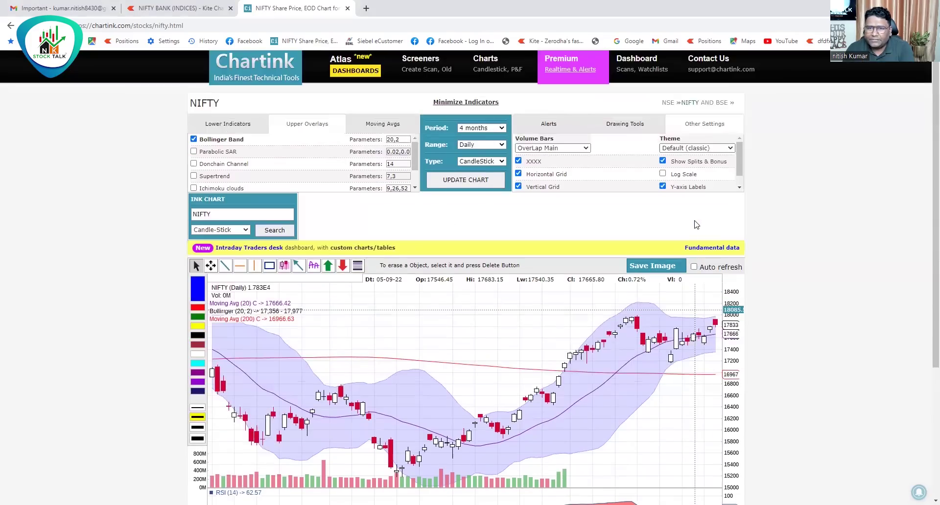
{"action": "scroll", "coordinate": [686, 272], "scroll_direction": "down", "scroll_amount": 1}
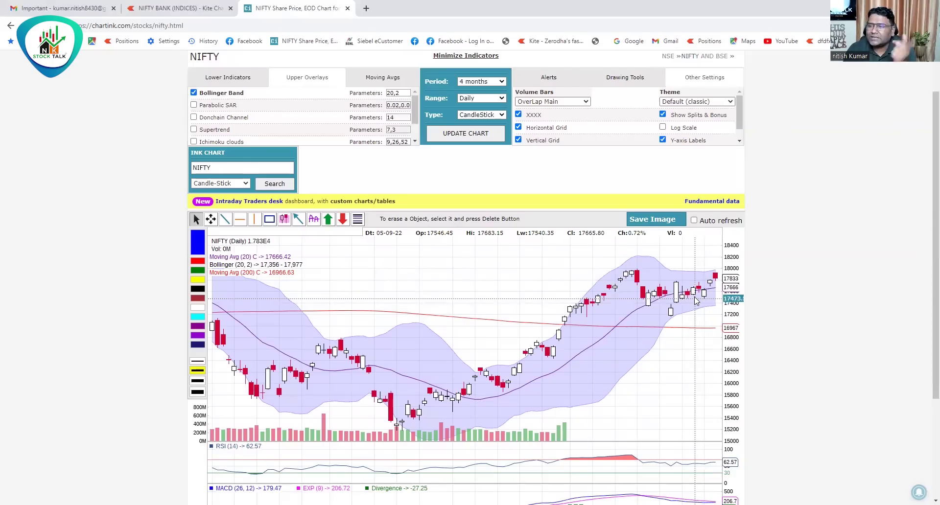
Step: Load the BANKNIFTY chart by searching 'bank' in the symbol box
{"action": "left_click", "coordinate": [217, 170]}
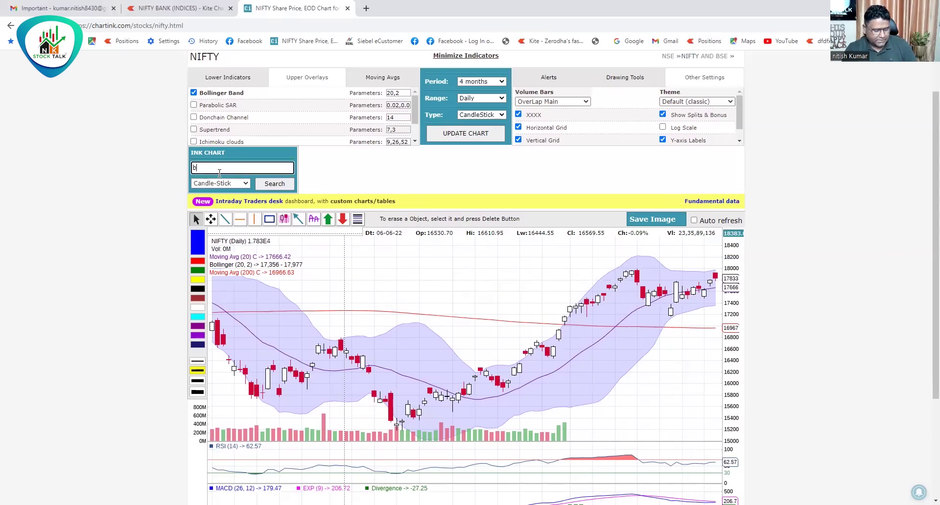
{"action": "type", "text": "ank"}
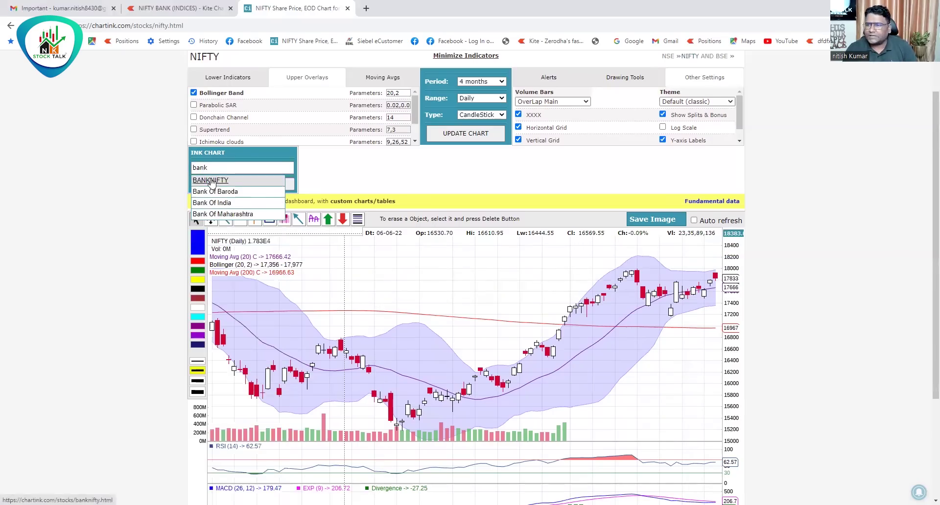
{"action": "left_click", "coordinate": [211, 181]}
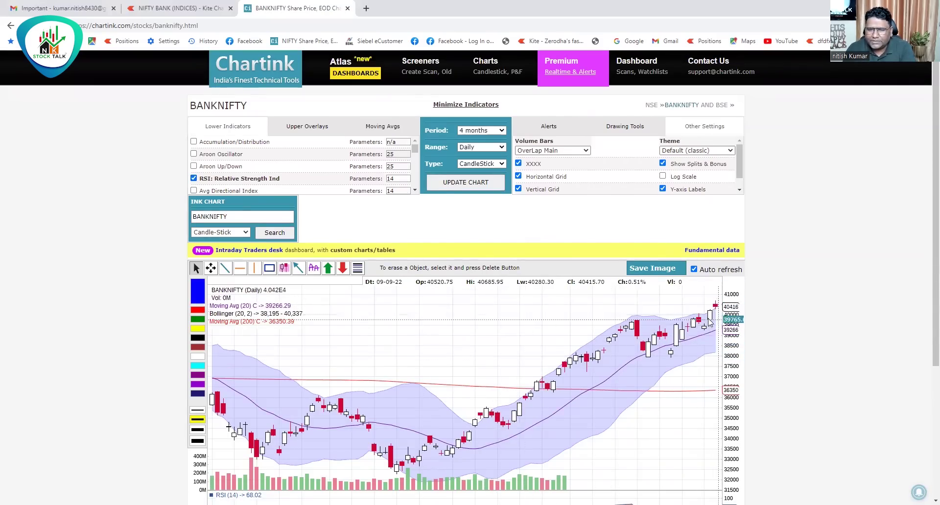
Step: Switch BANKNIFTY to weekly candles and choose three years of history
{"action": "left_click", "coordinate": [464, 147]}
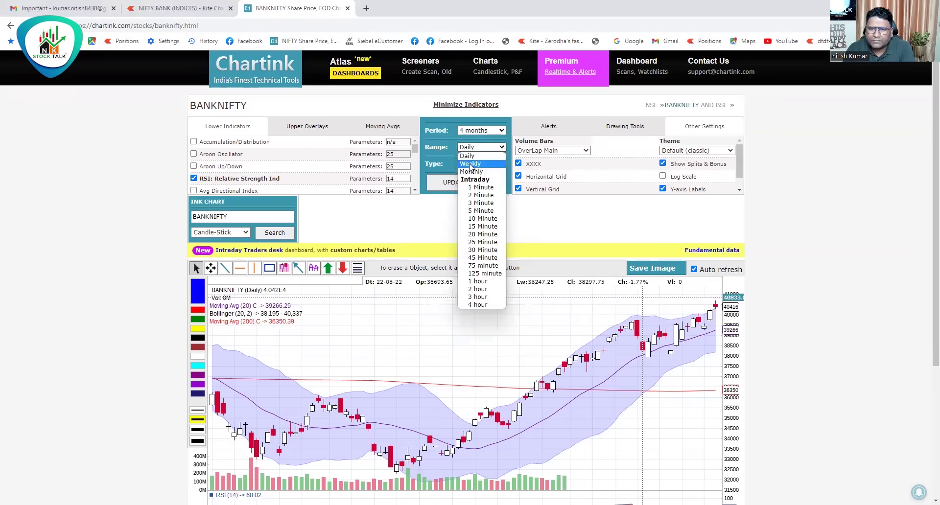
{"action": "left_click", "coordinate": [470, 164]}
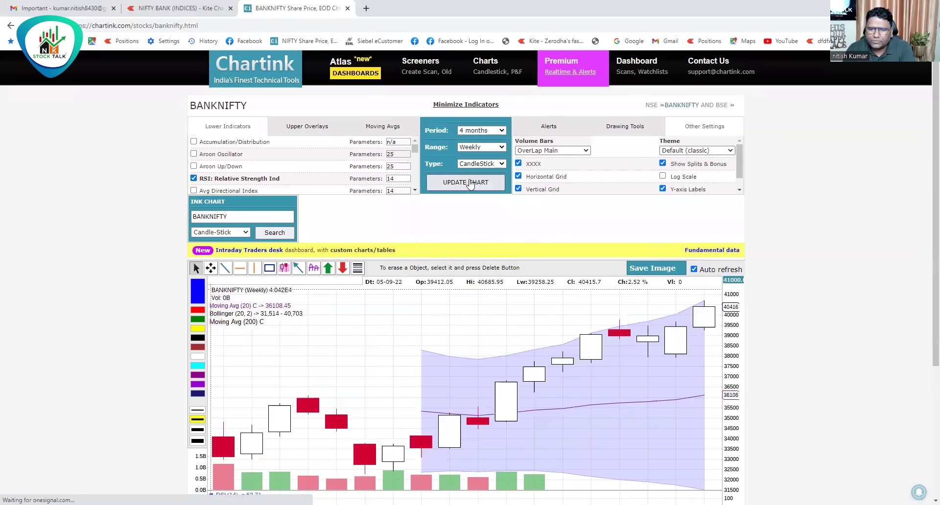
{"action": "left_click", "coordinate": [472, 130]}
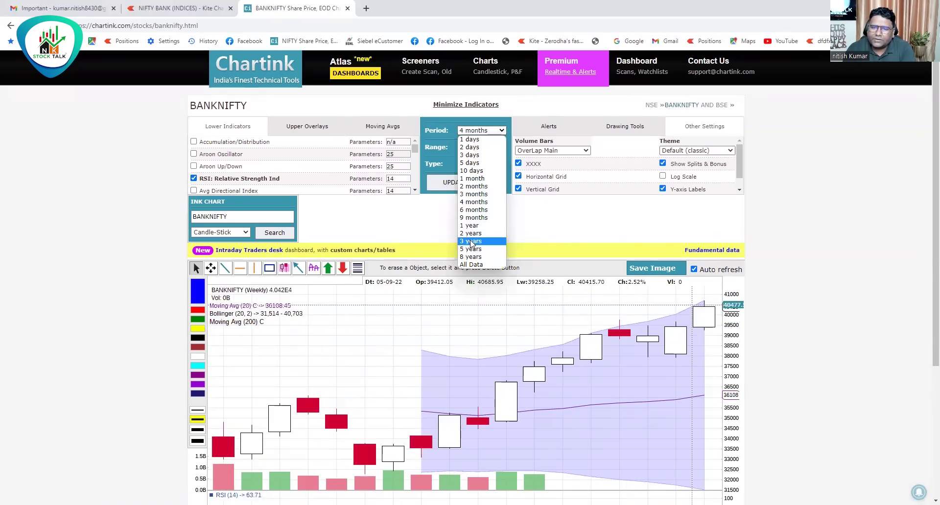
{"action": "left_click", "coordinate": [472, 242]}
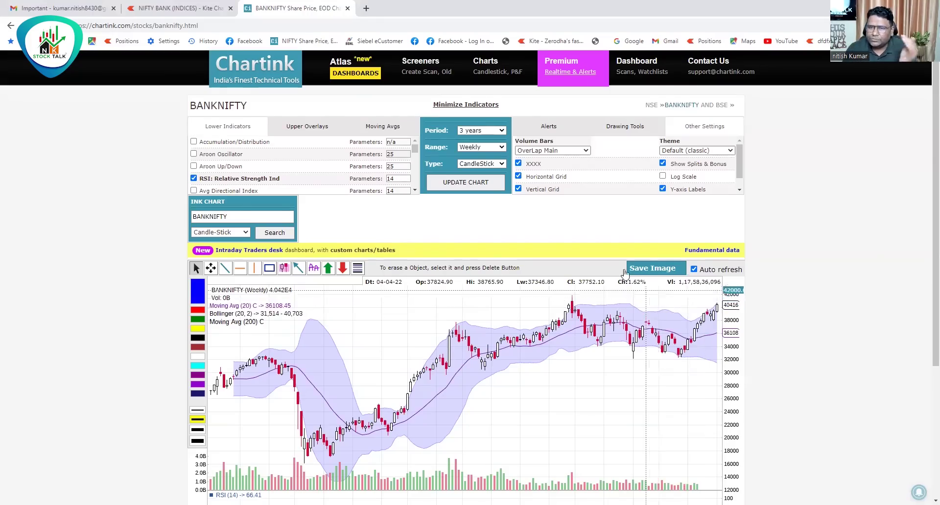
Step: Select the BANKNIFTY symbol in the chart search box to replace it
{"action": "double_click", "coordinate": [243, 216]}
Step: Replace the symbol with NIFTY to load its weekly chart
{"action": "key", "text": "BackSpace"}
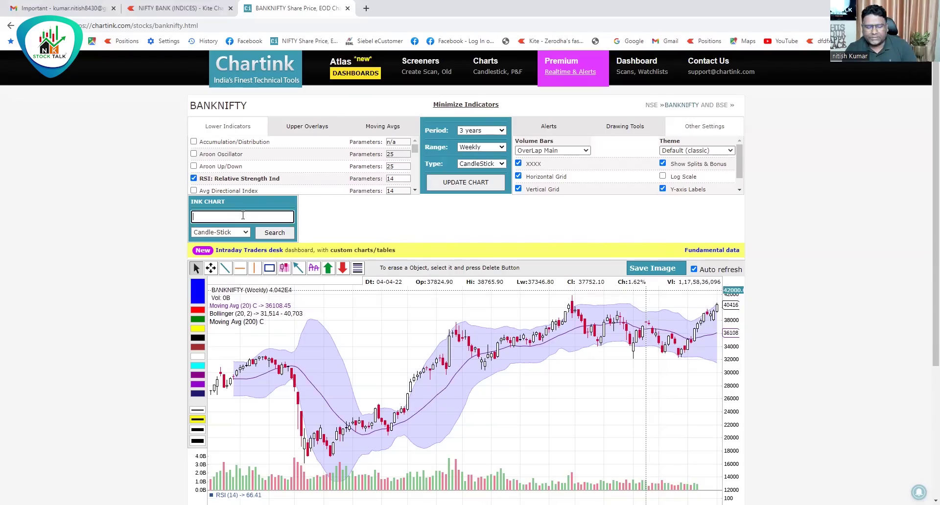
{"action": "type", "text": "nift"}
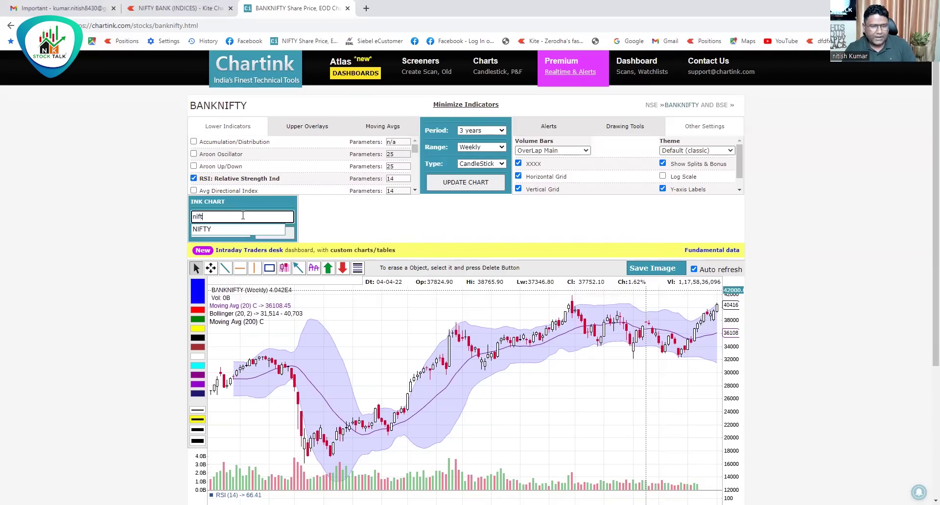
{"action": "type", "text": "y"}
{"action": "left_click", "coordinate": [204, 231]}
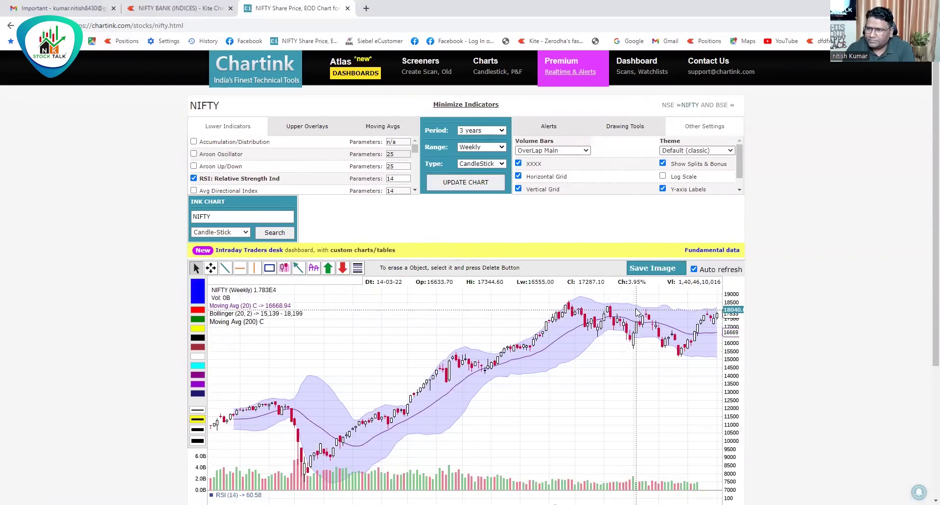
Step: Uncheck the Bollinger Band in Upper Overlays and pick the line drawing tool
{"action": "left_click", "coordinate": [333, 126]}
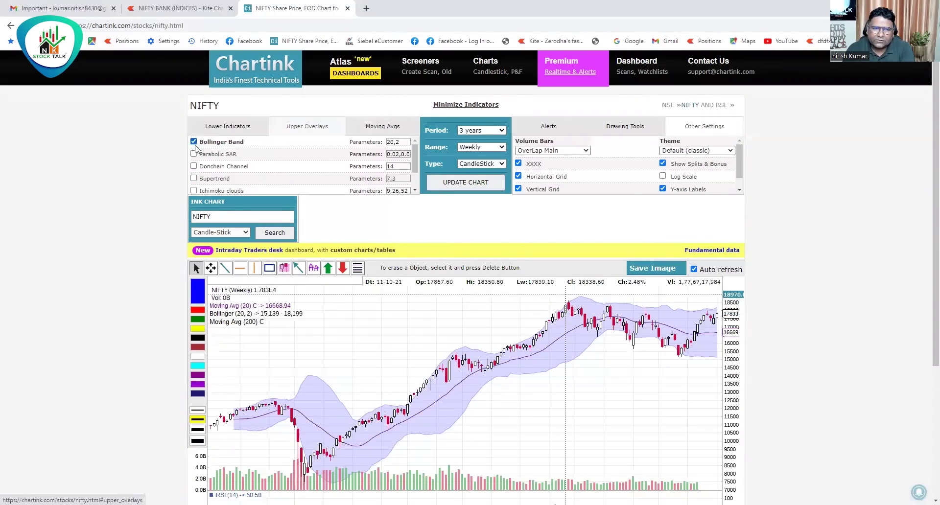
{"action": "left_click", "coordinate": [465, 182]}
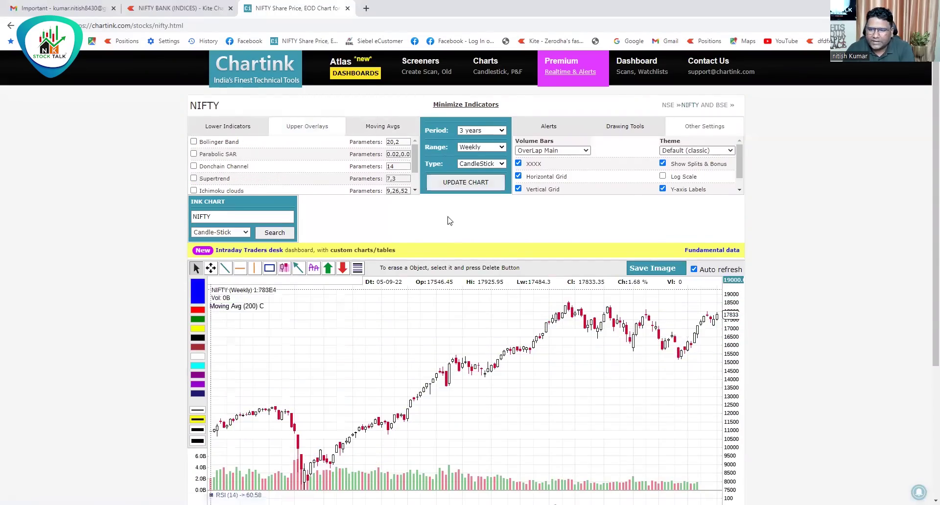
{"action": "left_click", "coordinate": [225, 268]}
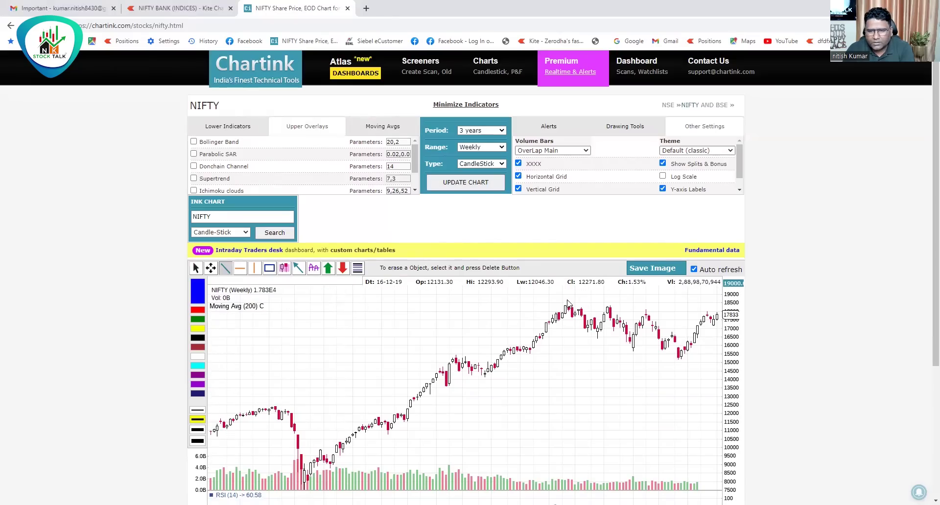
Step: Draw a descending trend line from the peak near 18,500 to recent highs around 17,833
{"action": "left_click_drag", "start_coordinate": [568, 303], "coordinate": [732, 316]}
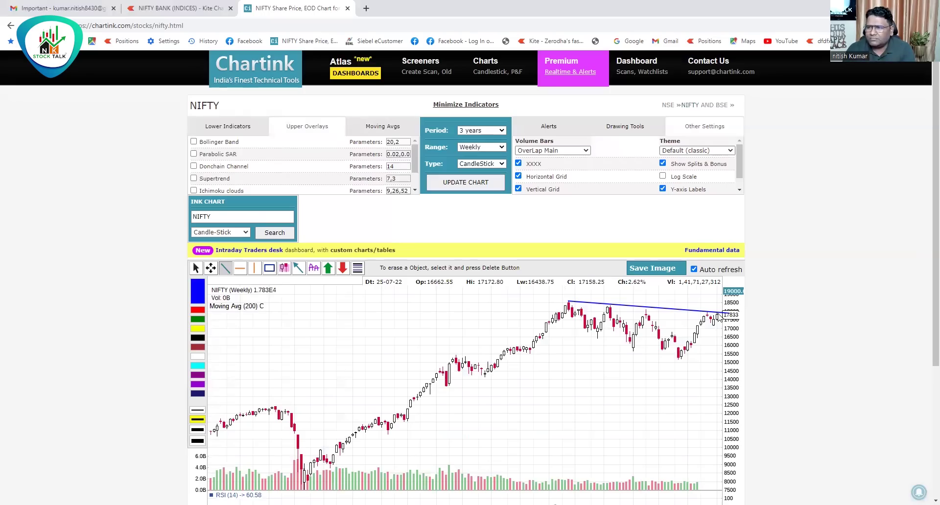
Step: Restore the Bollinger Band and switch NIFTY to daily candles over 3 months
{"action": "left_click", "coordinate": [194, 142]}
{"action": "left_click", "coordinate": [451, 184]}
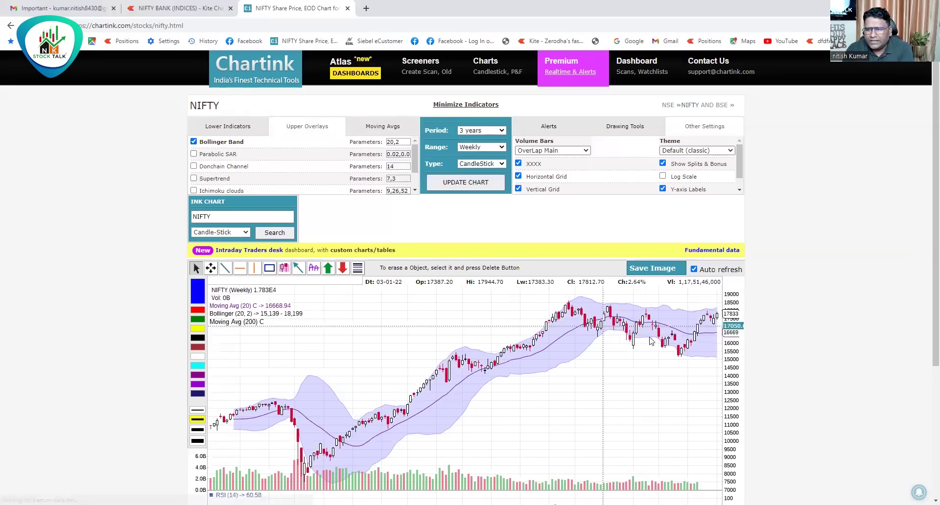
{"action": "left_click", "coordinate": [477, 148]}
{"action": "left_click", "coordinate": [475, 155]}
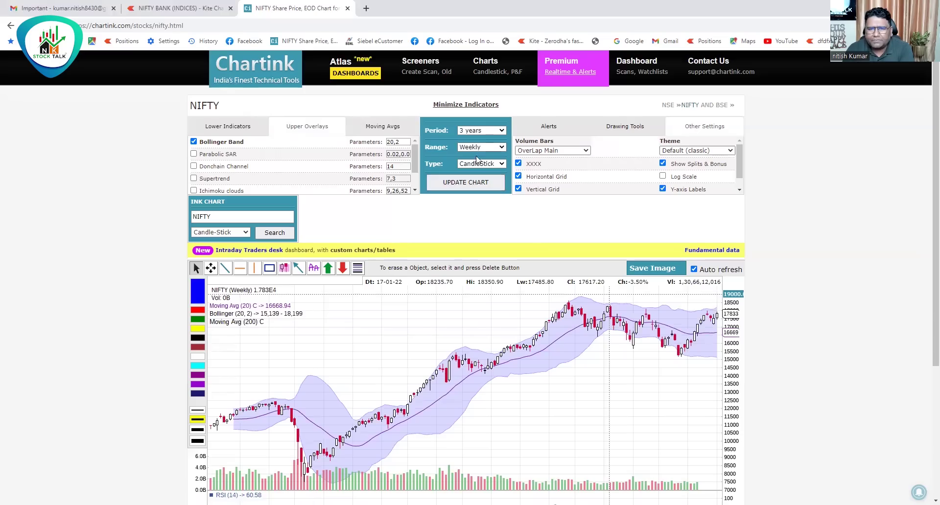
{"action": "left_click", "coordinate": [466, 183]}
{"action": "left_click", "coordinate": [492, 131]}
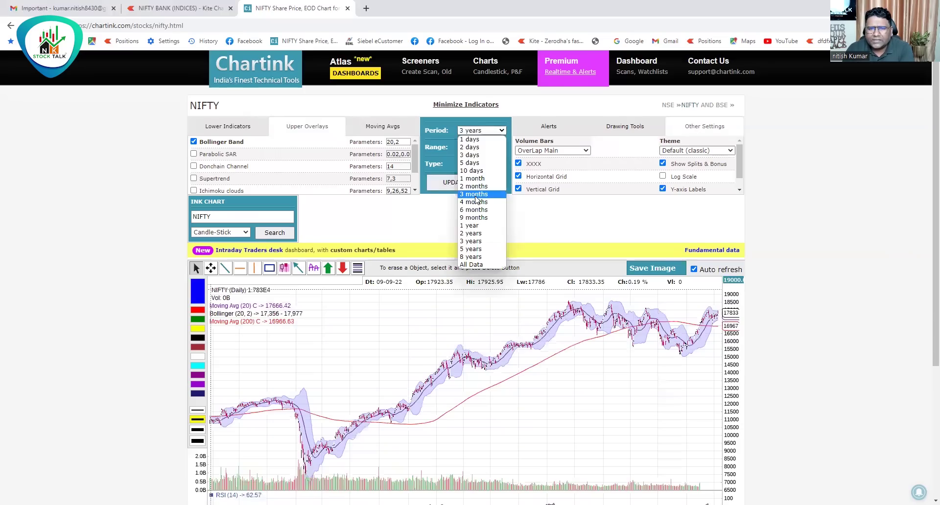
{"action": "left_click", "coordinate": [475, 196]}
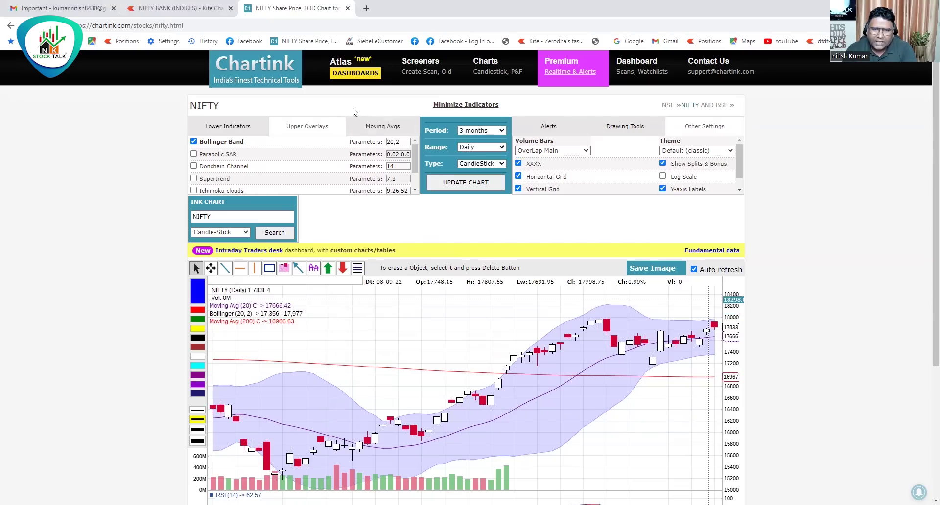
Step: Remove the Bollinger Band and 20-period average, leaving only the 200-period moving average
{"action": "left_click", "coordinate": [377, 128]}
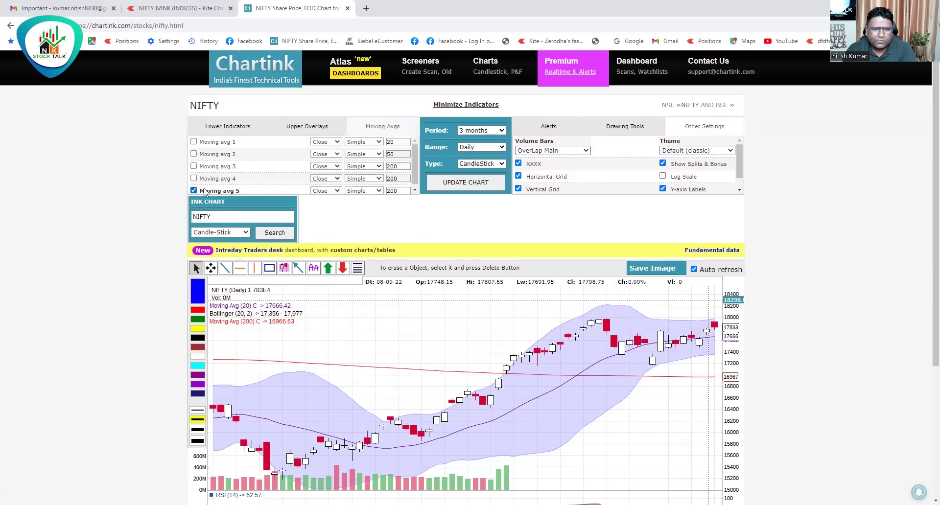
{"action": "left_click", "coordinate": [274, 127]}
{"action": "left_click", "coordinate": [468, 183]}
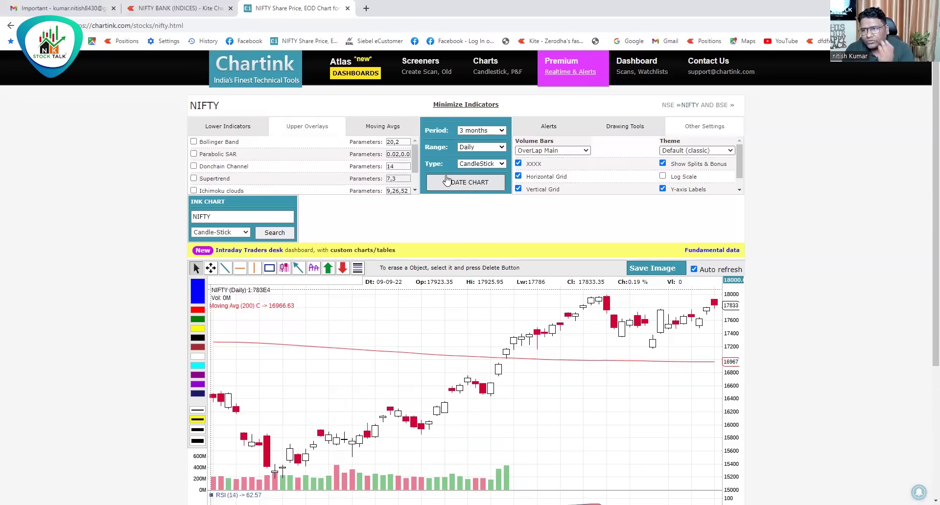
Step: Set the NIFTY chart to 1-hour candles over 4 months and redraw it
{"action": "left_click", "coordinate": [367, 129]}
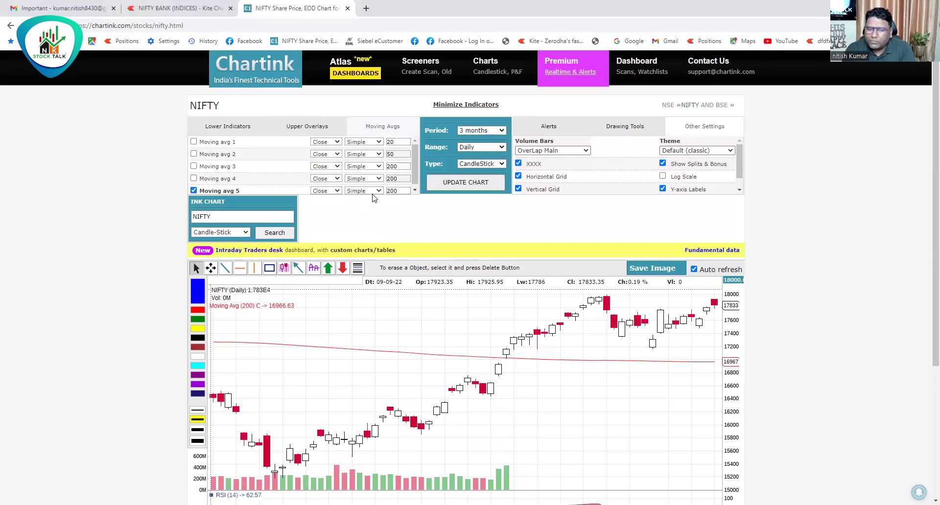
{"action": "left_click", "coordinate": [465, 148]}
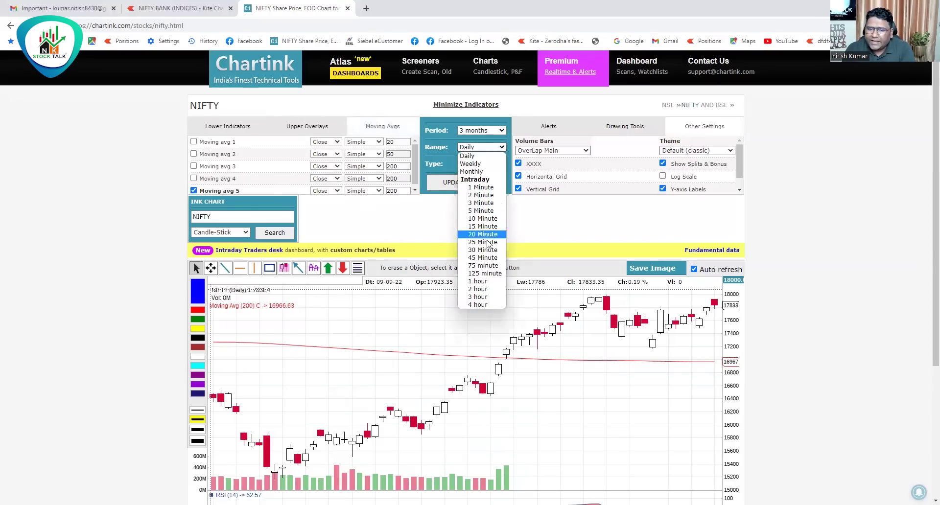
{"action": "left_click", "coordinate": [483, 287]}
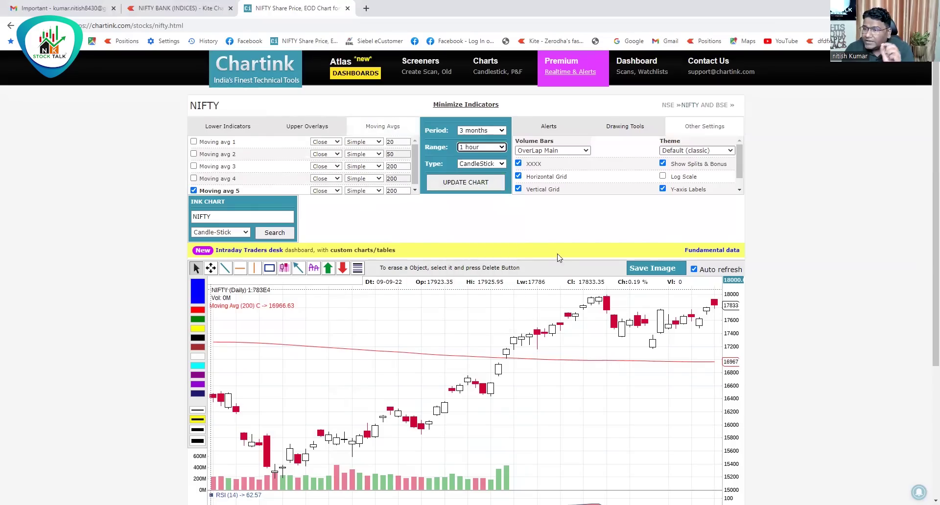
{"action": "left_click", "coordinate": [486, 131]}
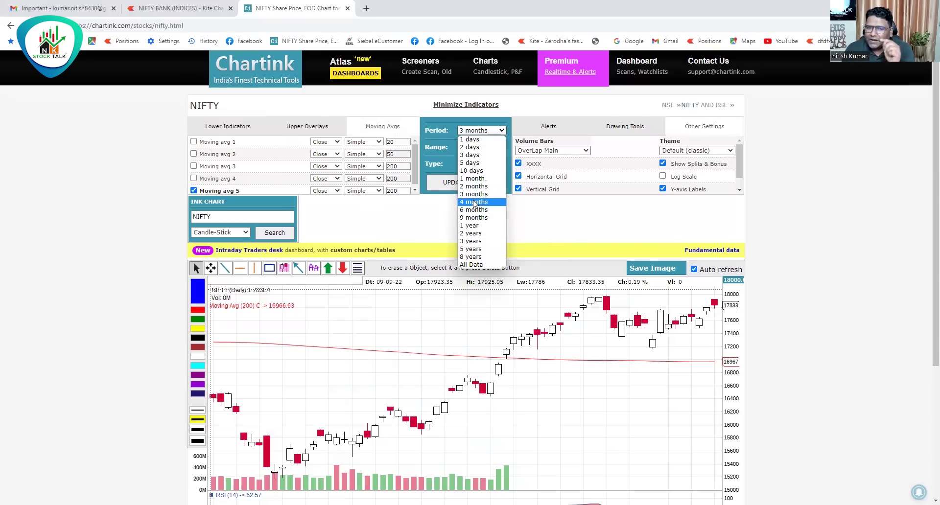
{"action": "left_click", "coordinate": [461, 184]}
{"action": "left_click", "coordinate": [460, 181]}
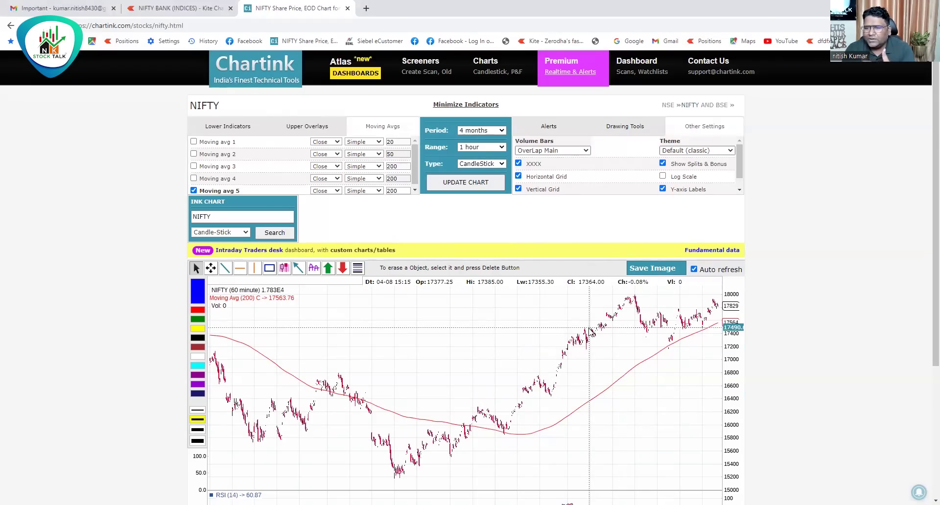
{"action": "left_click", "coordinate": [483, 131]}
Step: Choose 3 months as the period for the 1-hour NIFTY chart
{"action": "left_click", "coordinate": [472, 195]}
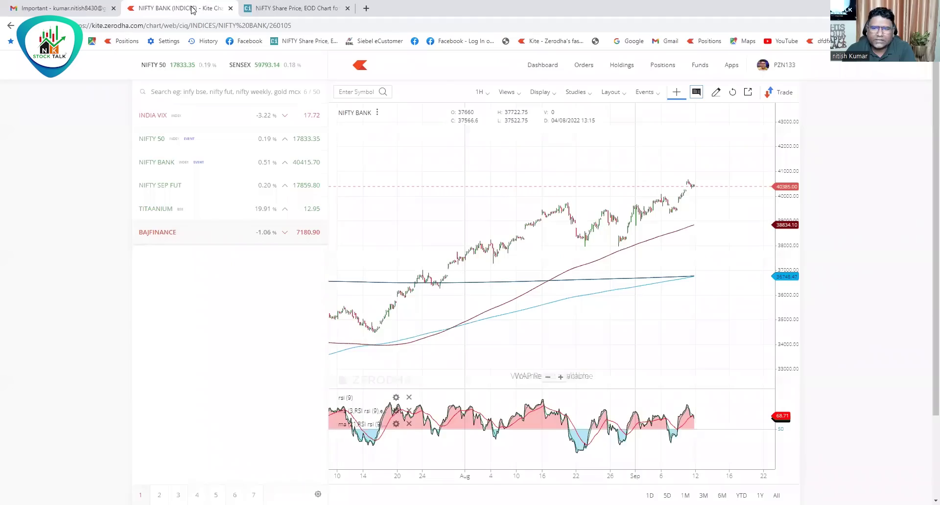
{"action": "left_click", "coordinate": [196, 8]}
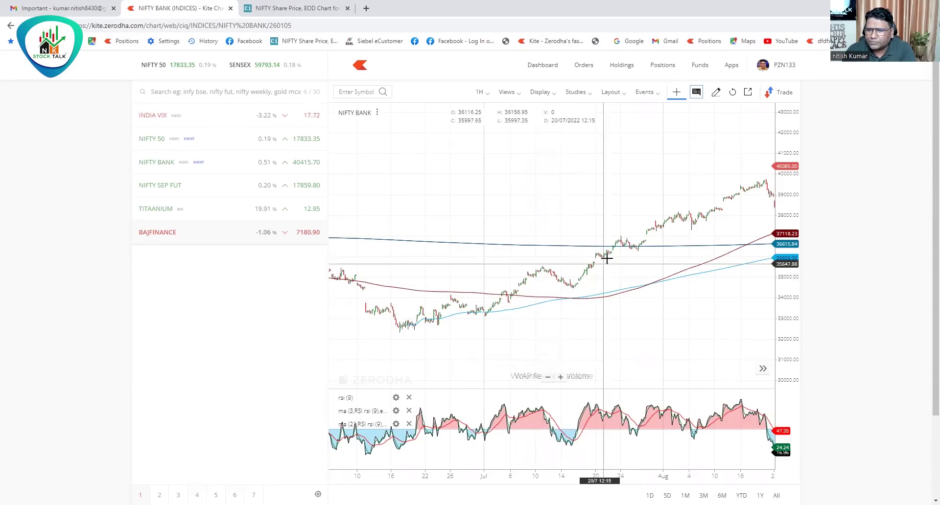
{"action": "left_click_drag", "start_coordinate": [588, 220], "coordinate": [465, 228]}
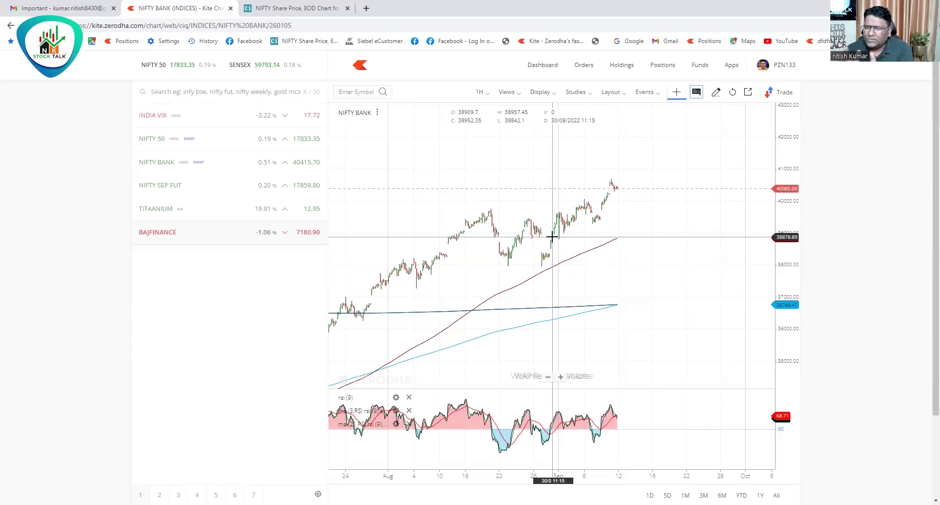
Step: Pan the NIFTY BANK hourly chart back to show earlier July dates
{"action": "mouse_move", "coordinate": [515, 290]}
{"action": "left_mouse_down"}
{"action": "mouse_move", "coordinate": [648, 142]}
{"action": "mouse_move", "coordinate": [535, 209]}
{"action": "left_mouse_up"}
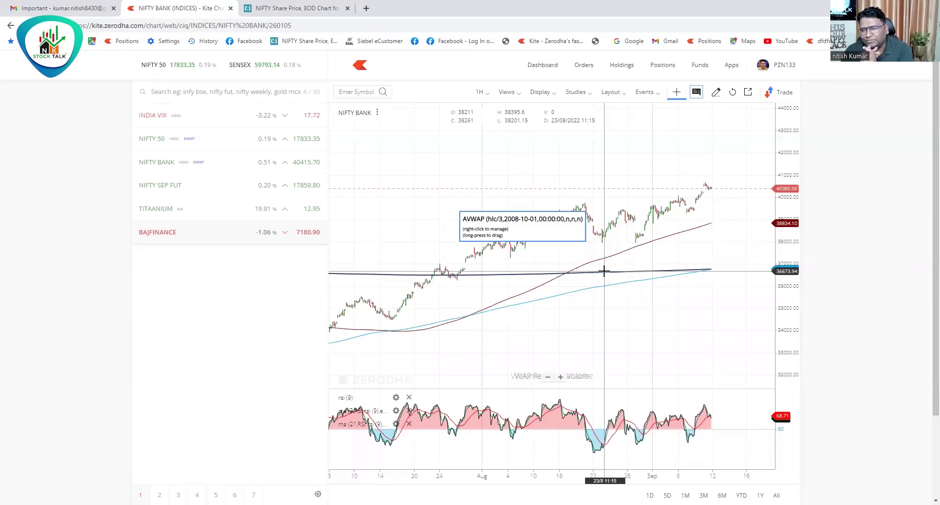
Step: Zoom the NIFTY BANK hourly chart in to show roughly late July to mid-September
{"action": "left_click", "coordinate": [561, 377]}
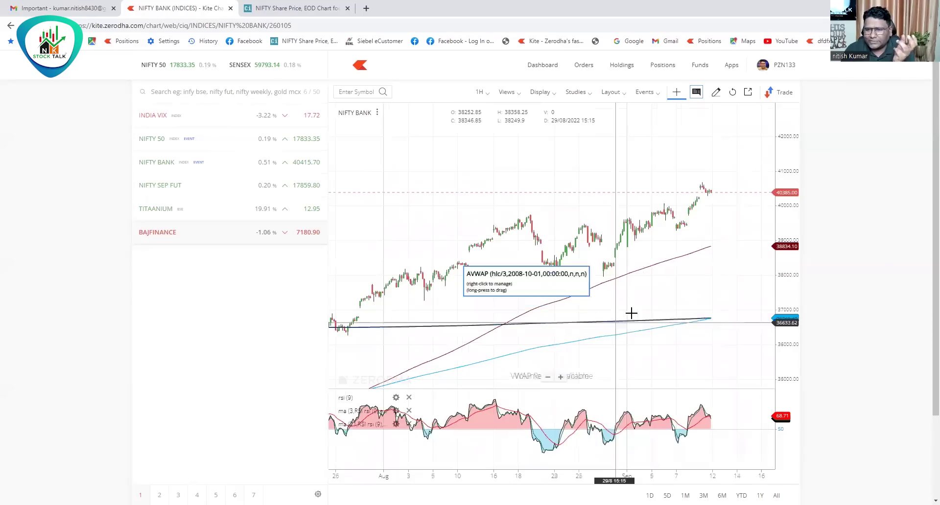